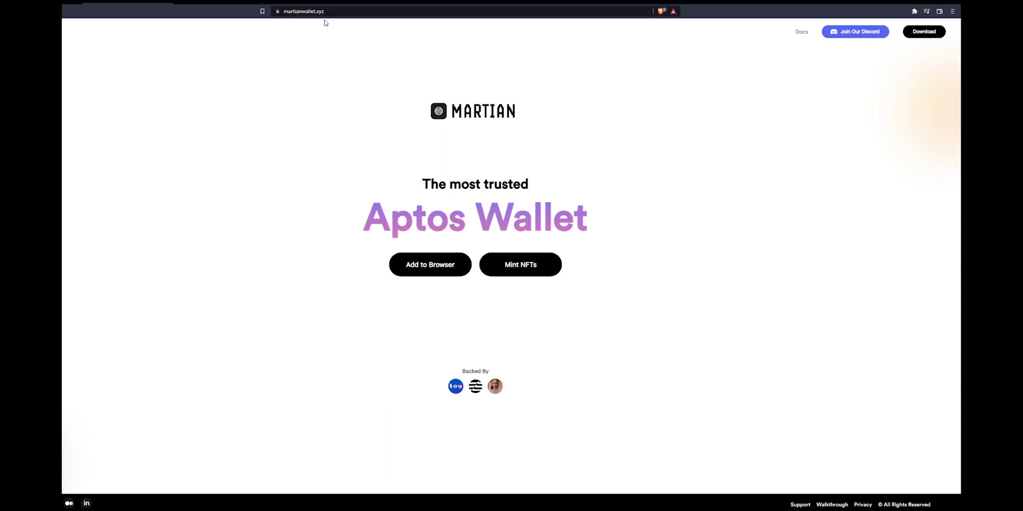
# - Glance at the fewcha.app page and a backer link before returning to the Martian site
pyautogui.click(218, 2)
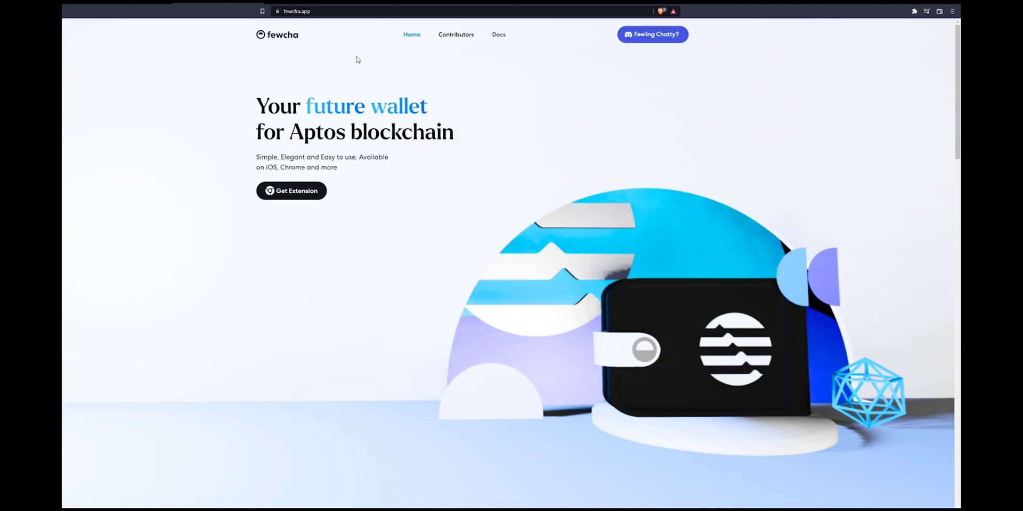
pyautogui.click(129, 5)
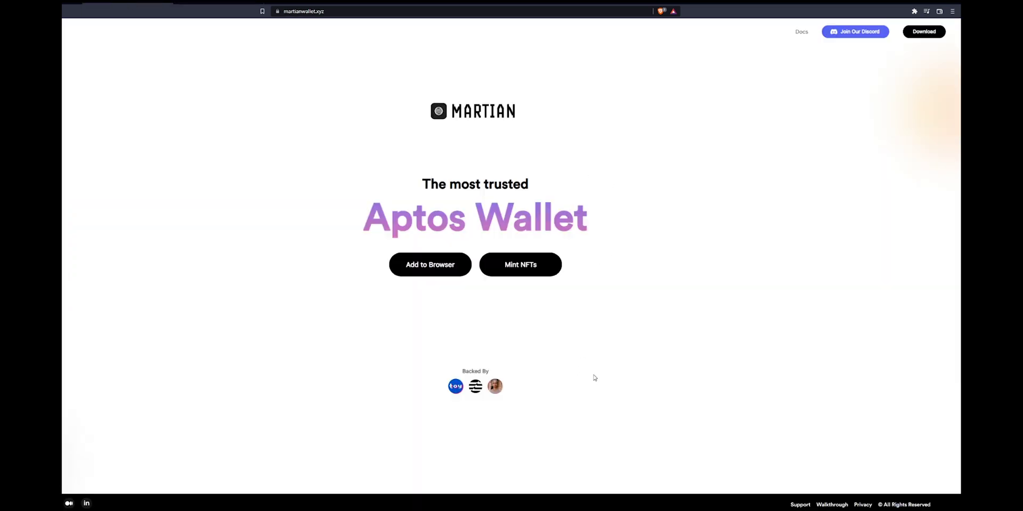
pyautogui.click(477, 391)
pyautogui.hotkey('ctrl', 'w')
# - Add the Martian Aptos Wallet extension to Brave from the Chrome Web Store download page
pyautogui.click(933, 35)
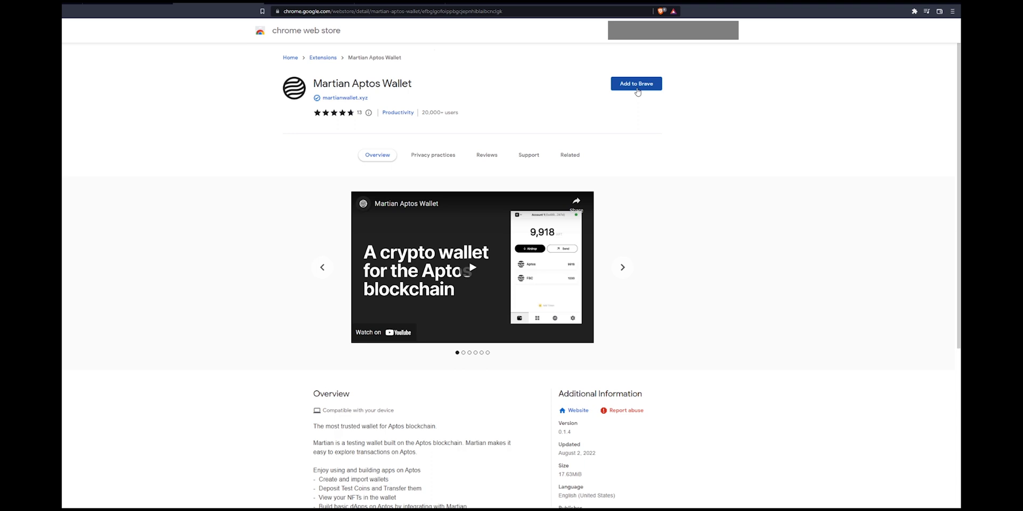
pyautogui.click(637, 88)
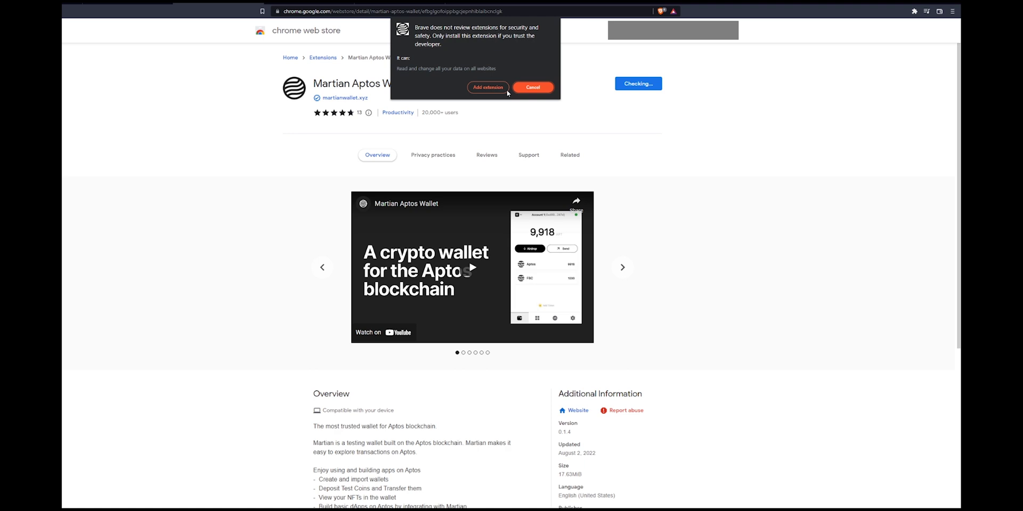
pyautogui.click(501, 89)
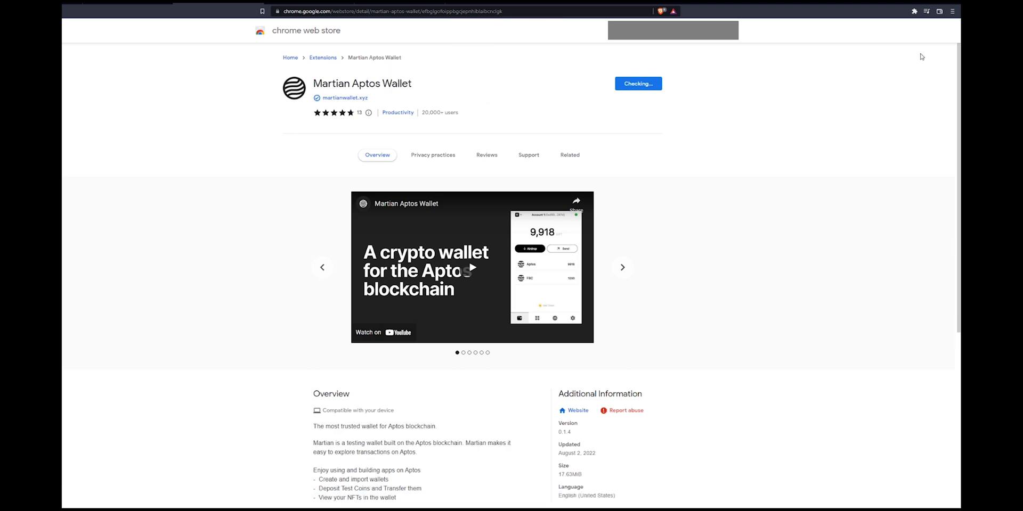
# - From the Extensions menu, start a new Martian wallet and continue to password setup
pyautogui.click(914, 12)
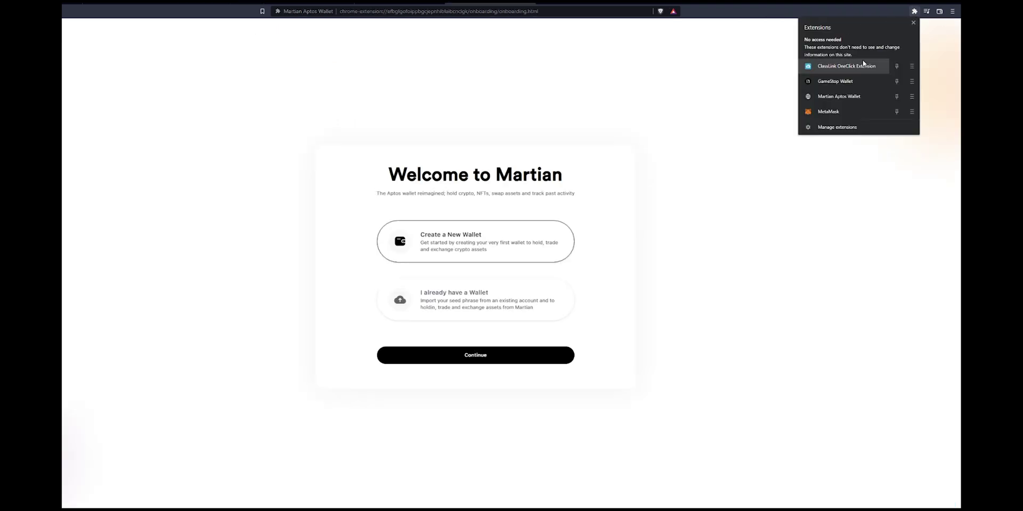
pyautogui.click(867, 97)
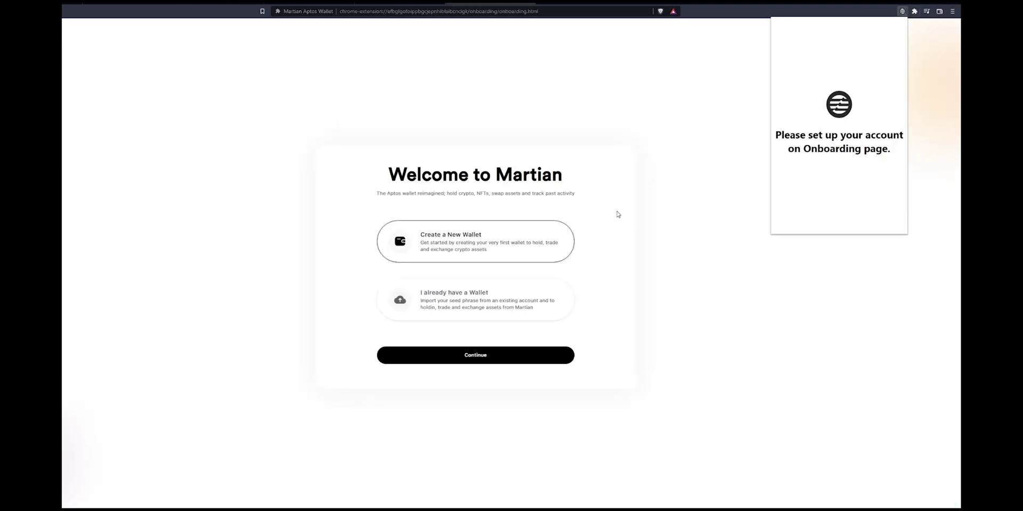
pyautogui.click(518, 251)
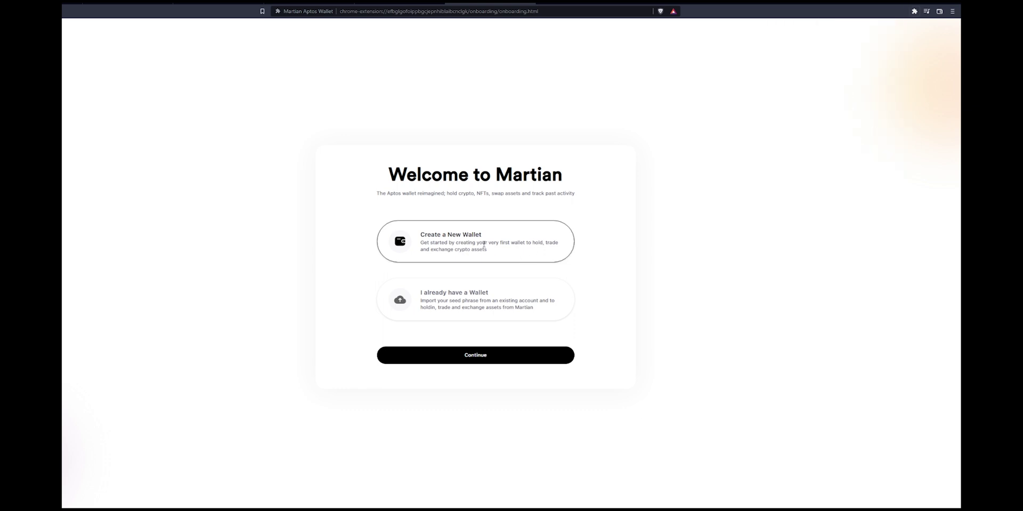
pyautogui.click(482, 362)
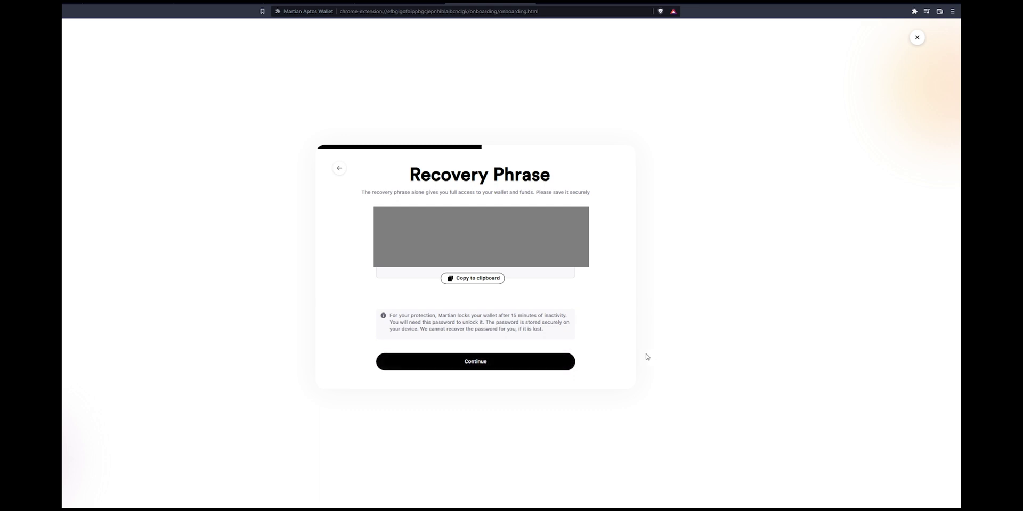
# - Finish onboarding past the recovery phrase and keyboard shortcut steps
pyautogui.click(522, 358)
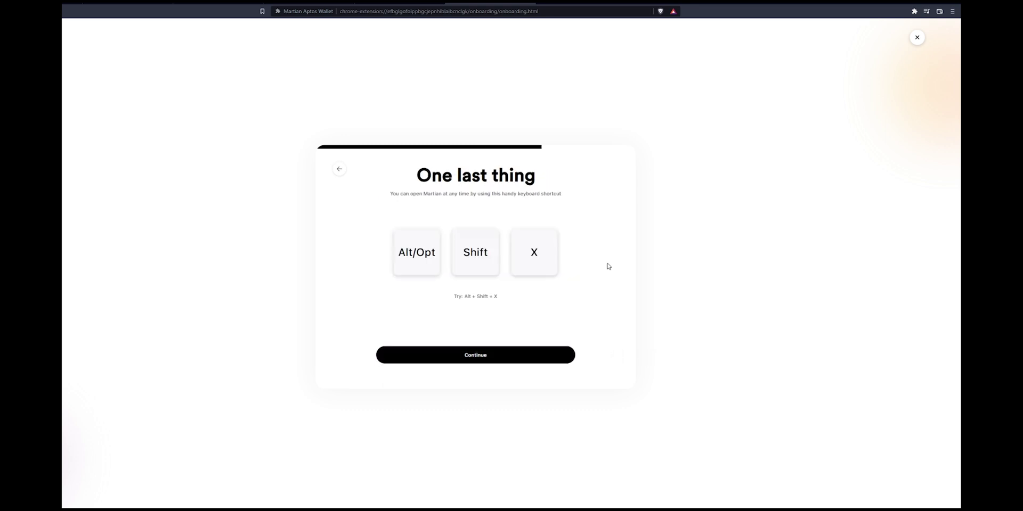
pyautogui.click(564, 359)
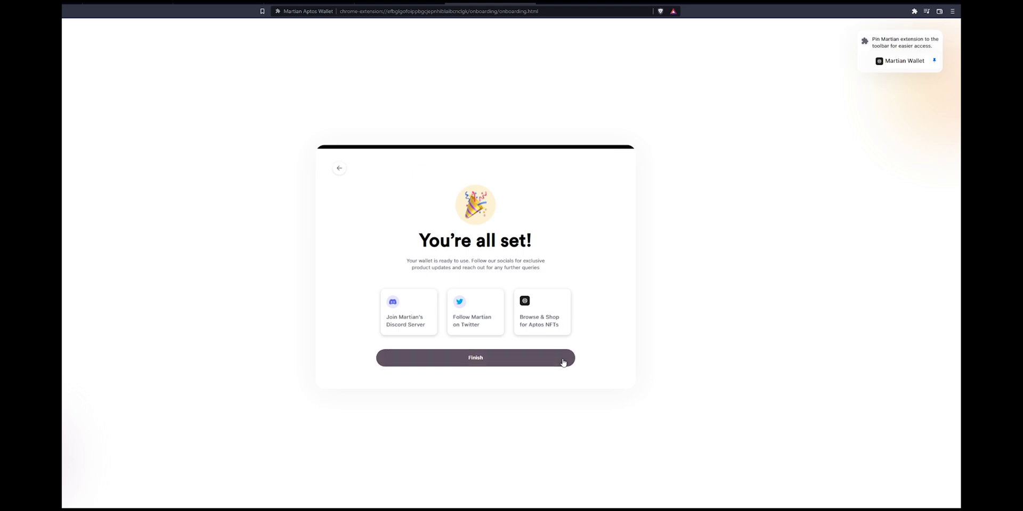
pyautogui.click(564, 359)
# - Open the Martian popup, copy Account 1's address and request a testnet APT airdrop
pyautogui.click(914, 11)
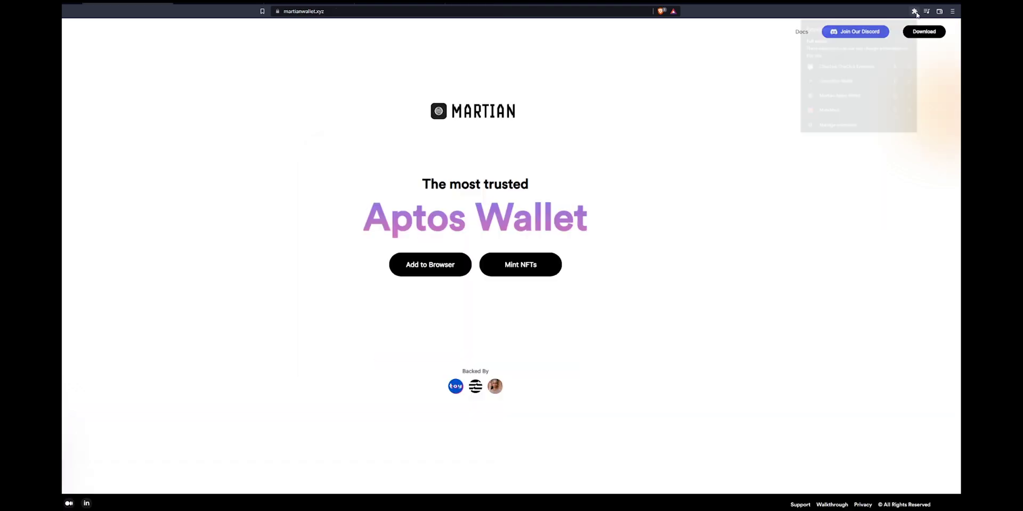
pyautogui.click(839, 95)
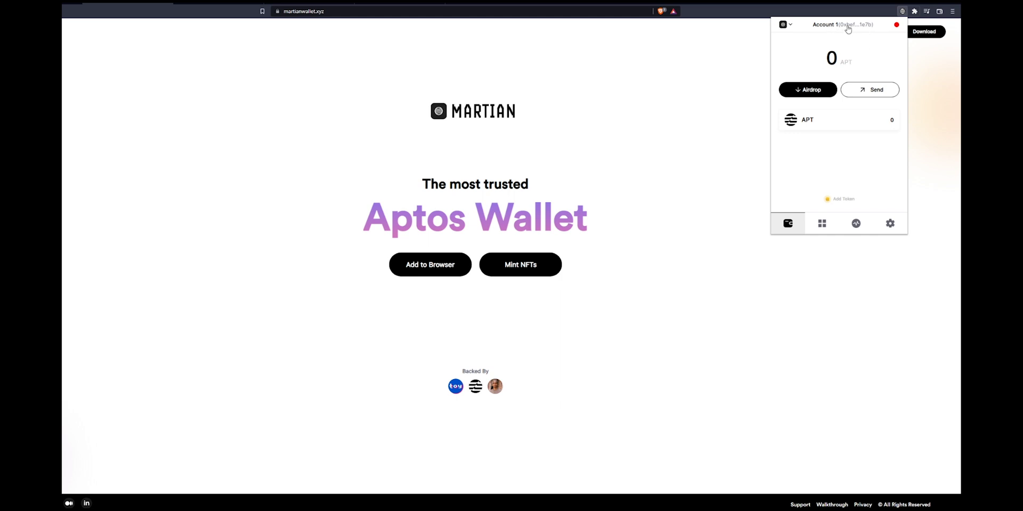
pyautogui.click(848, 27)
pyautogui.click(819, 89)
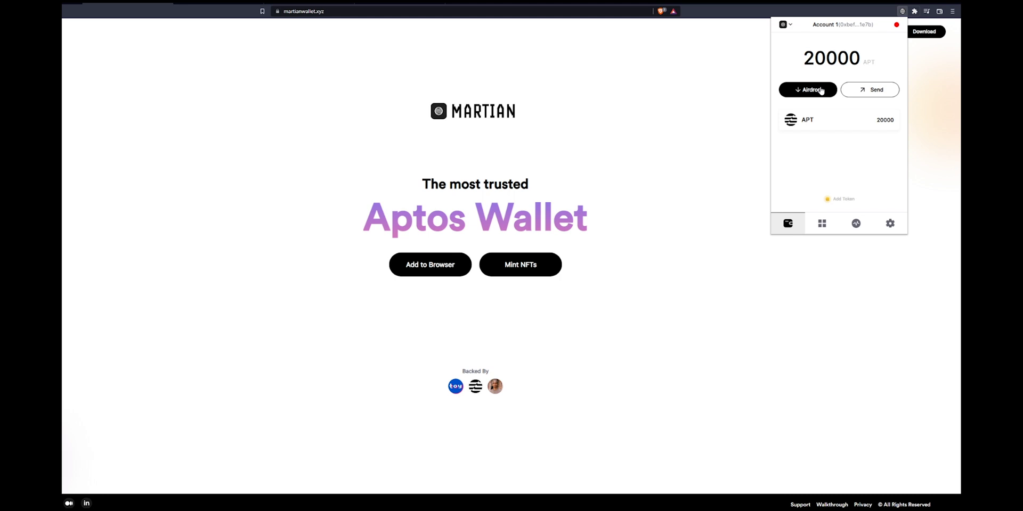
# - Request two more airdrops to reach 100000 APT, then view the empty NFTs page
pyautogui.click(816, 90)
pyautogui.click(814, 92)
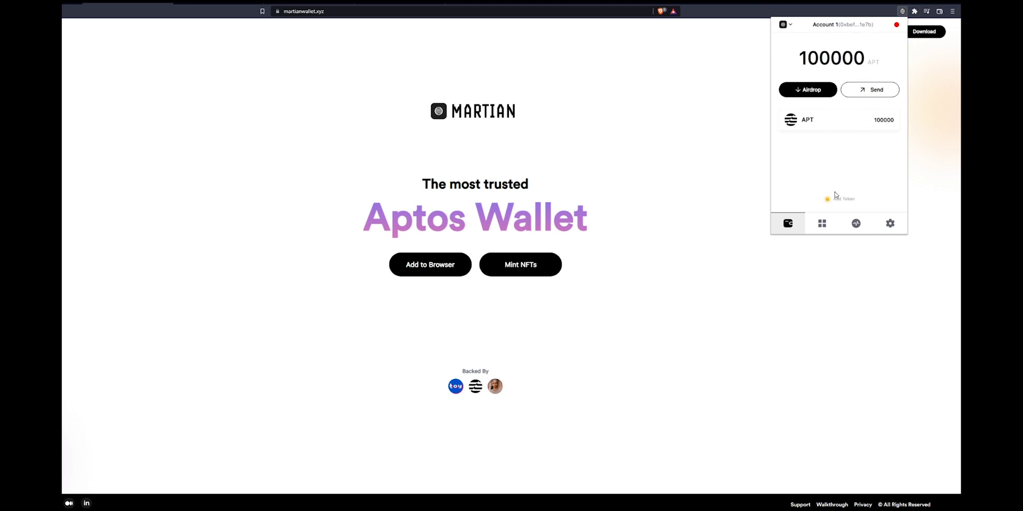
pyautogui.click(823, 225)
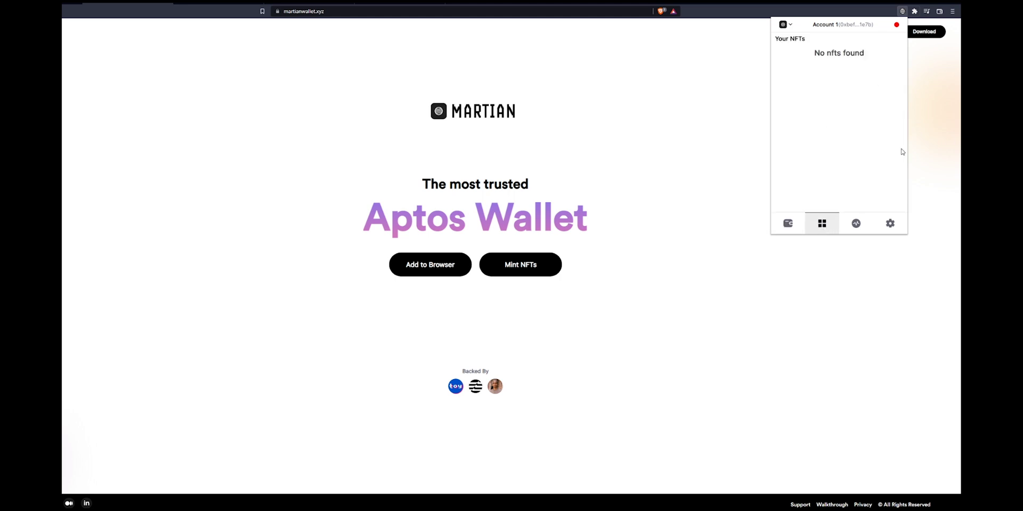
# - Check the five 20000 APT receipts in Activity and the empty Trusted Apps list
pyautogui.click(856, 224)
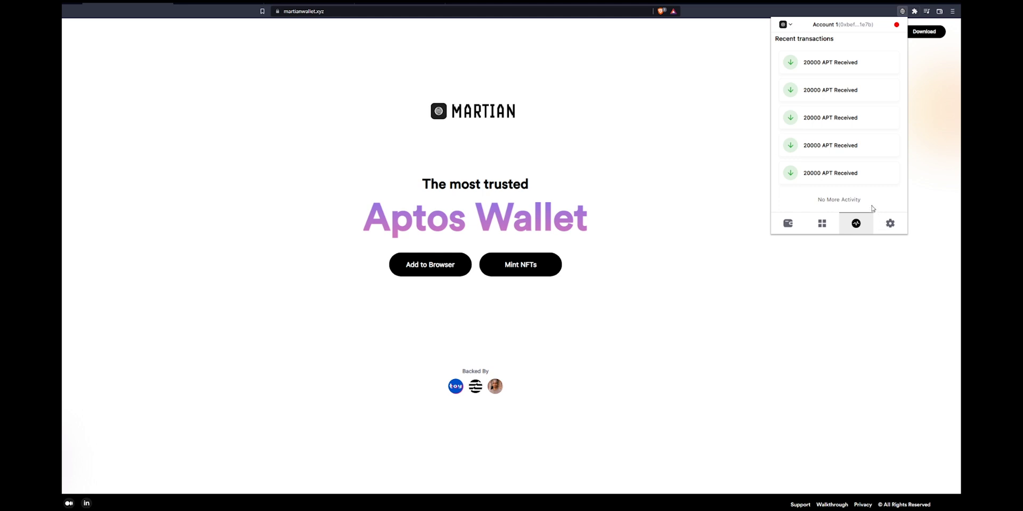
pyautogui.click(888, 224)
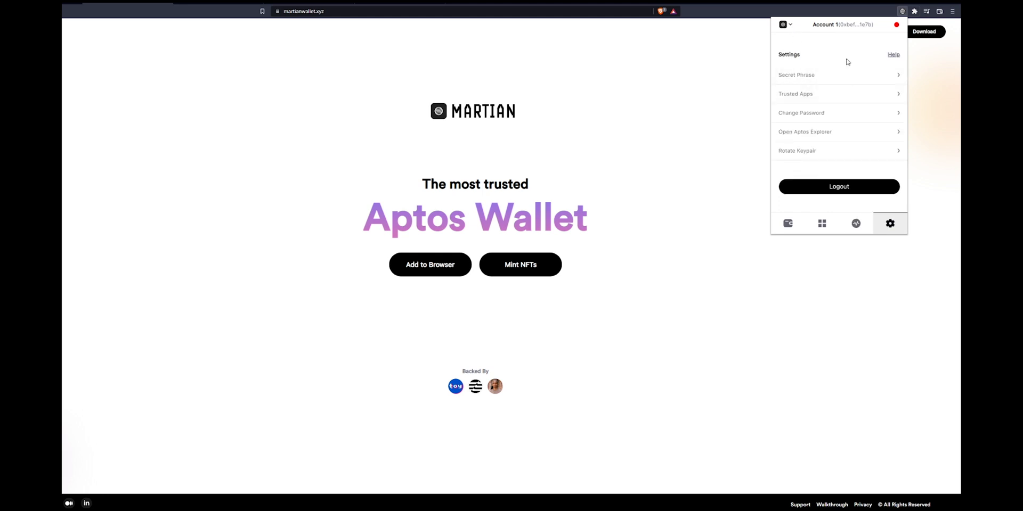
pyautogui.click(826, 95)
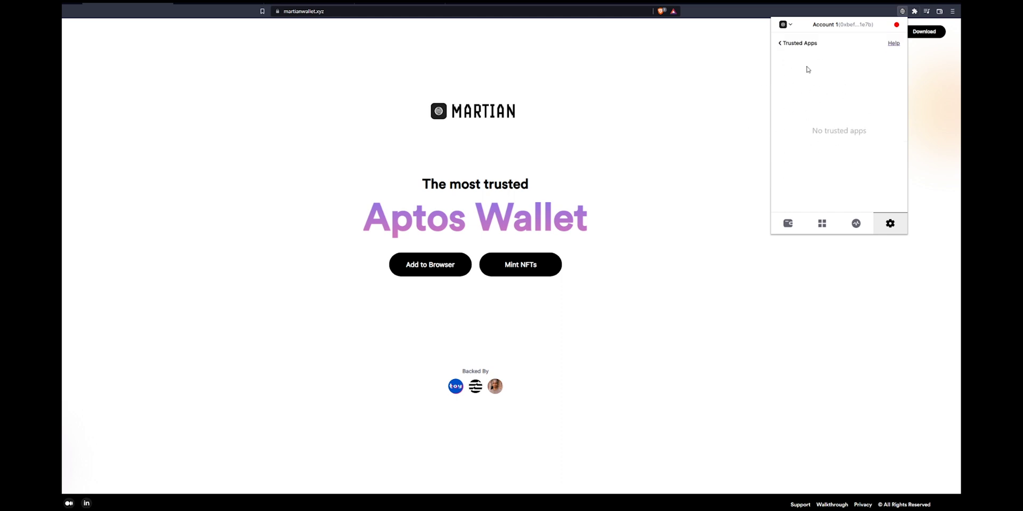
pyautogui.click(799, 43)
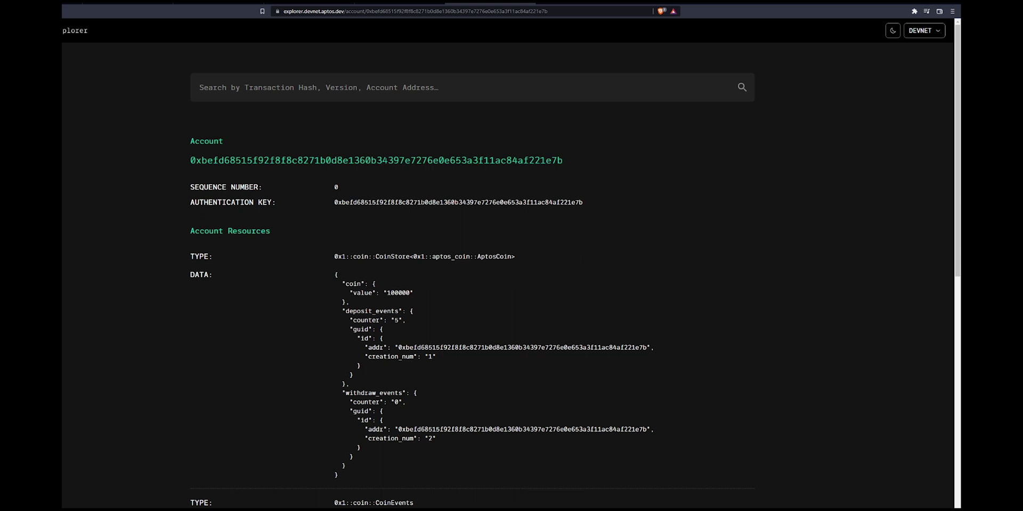
# - Check the explorer account resources showing coin value 100000, then reopen the Martian wallet
pyautogui.scroll(-9, 511, 267)
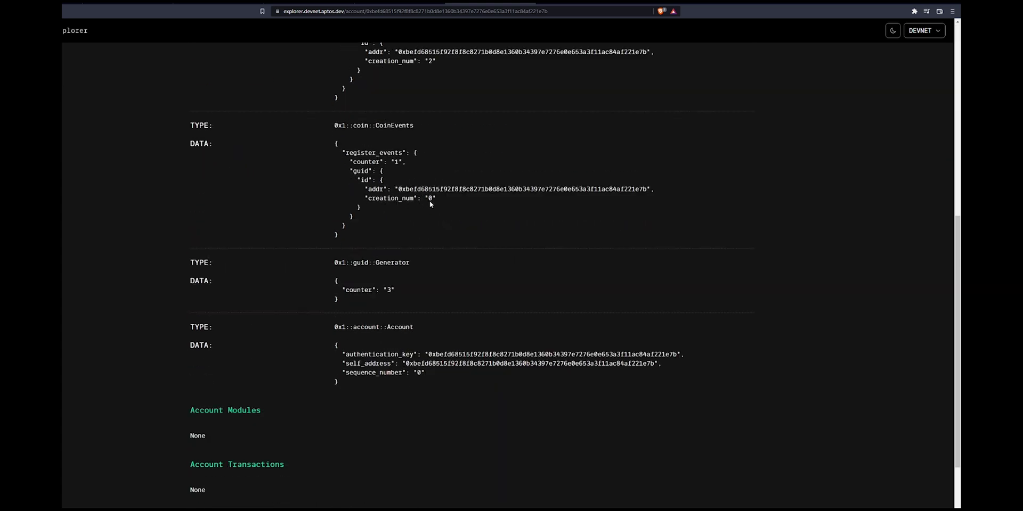
pyautogui.scroll(10, 421, 264)
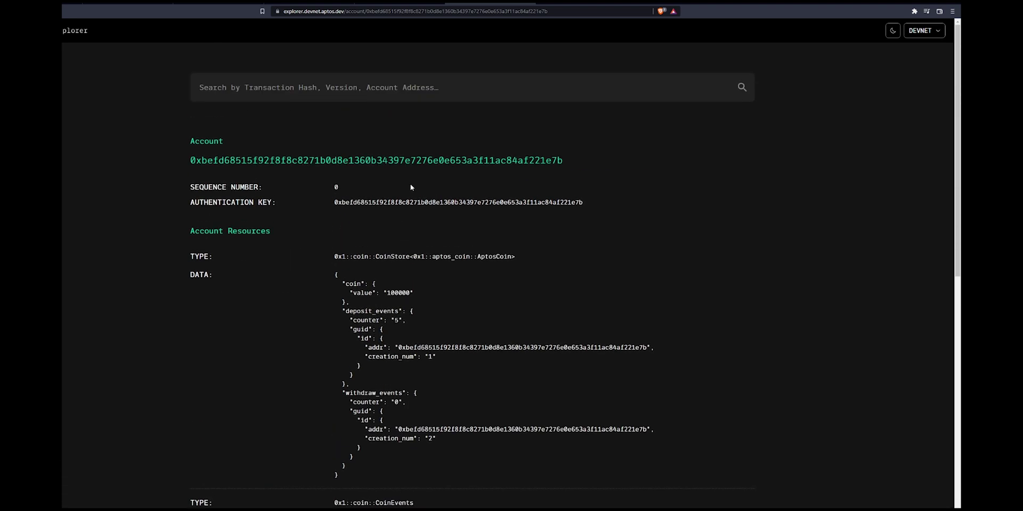
pyautogui.click(914, 11)
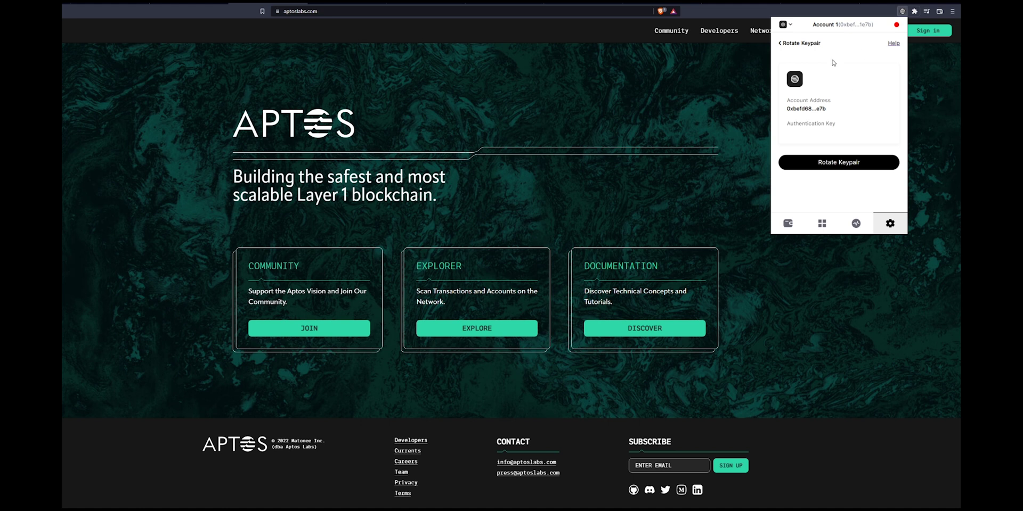
pyautogui.click(788, 44)
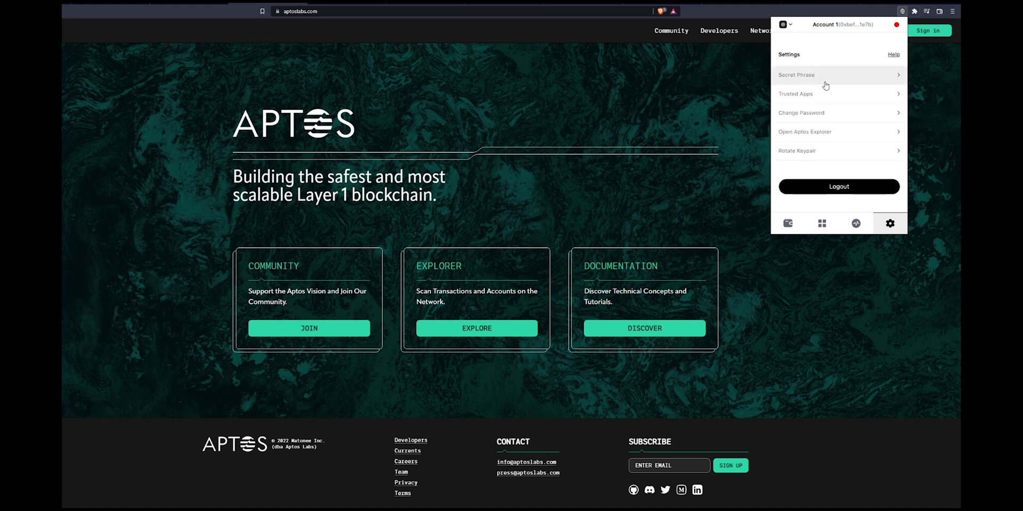
pyautogui.click(836, 151)
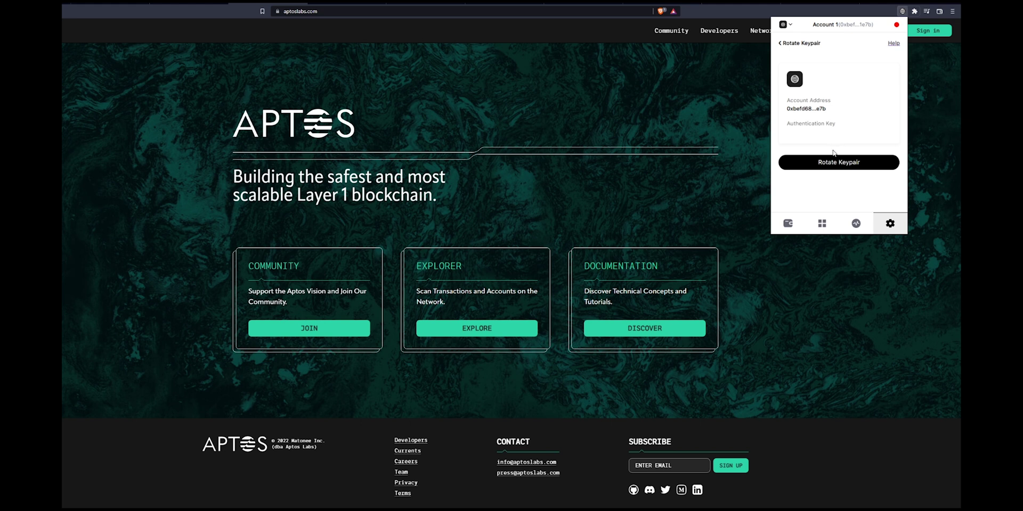